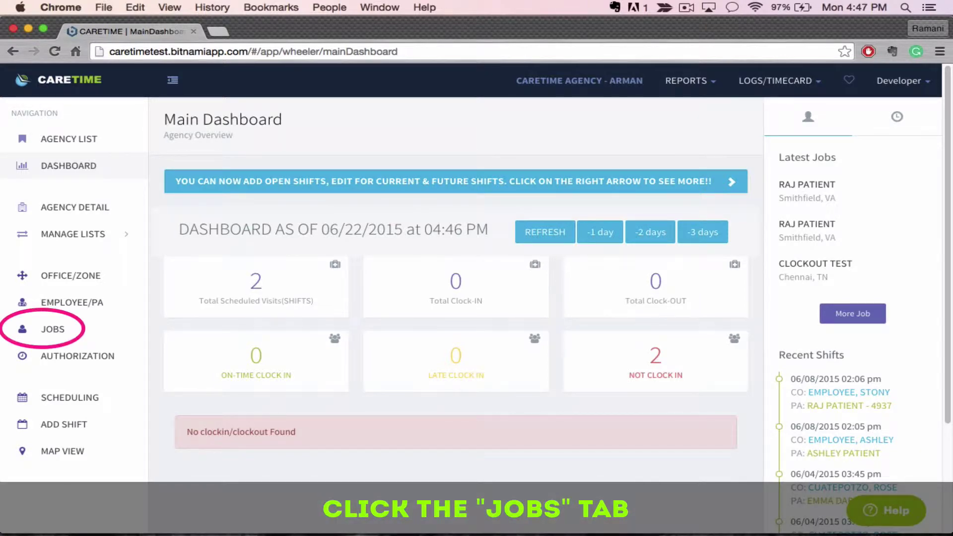
click(52, 329)
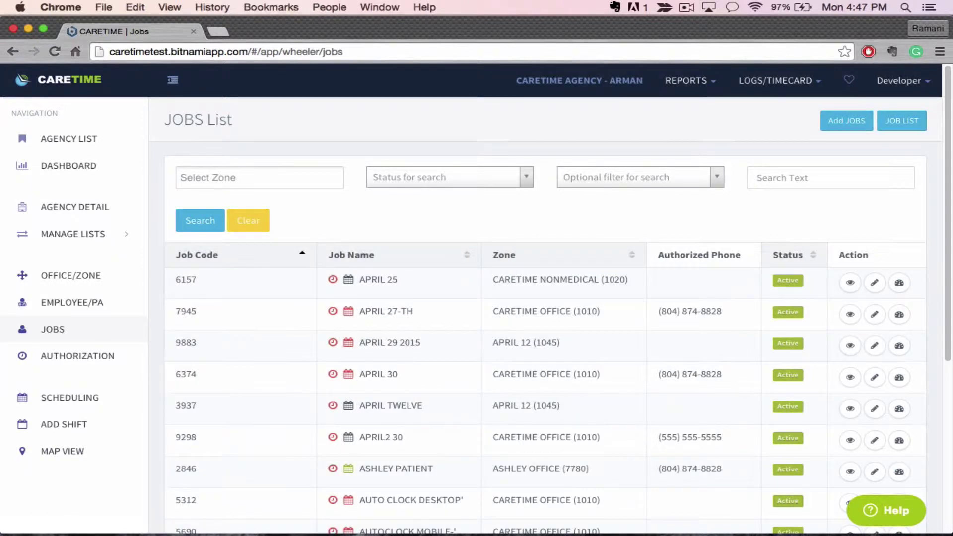
scroll(546, 318, down, 15)
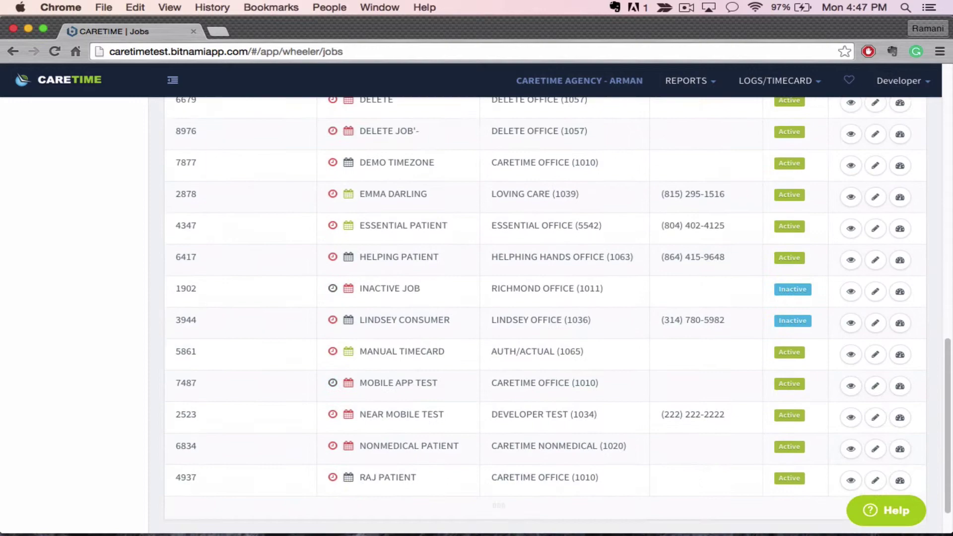
scroll(545, 318, up, 15)
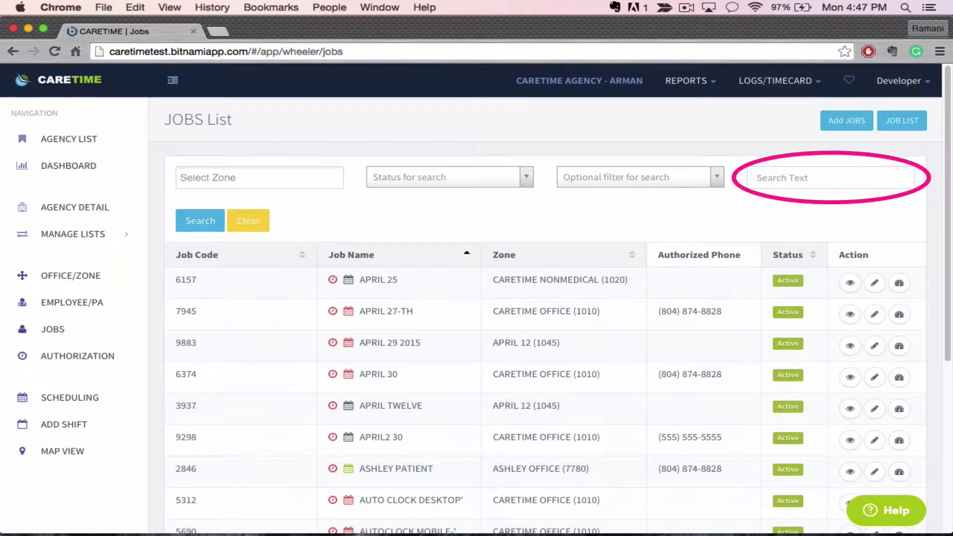
- Search the Jobs list for 'RAJ PATIENT' to find existing matching jobs
click(794, 178)
text(RA)
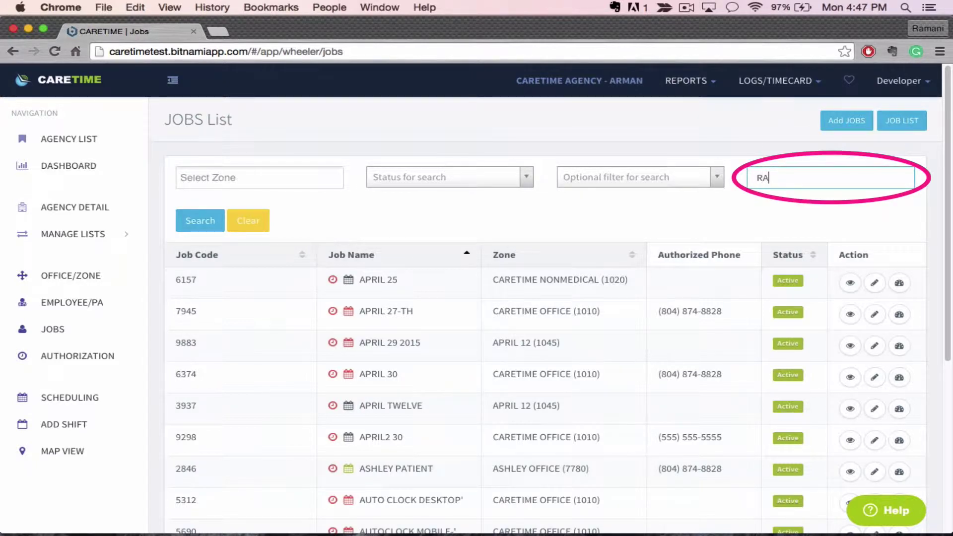
text(J PAT)
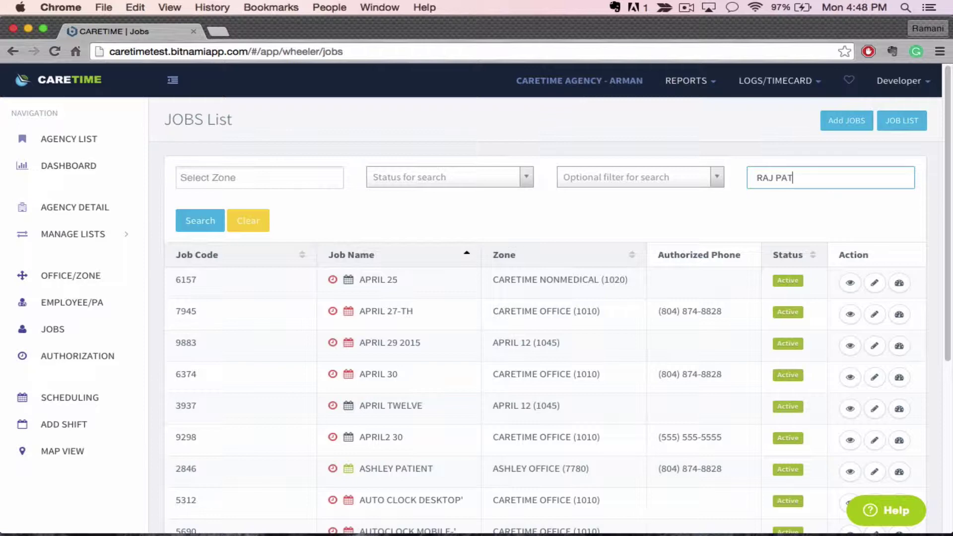
text(IENT)
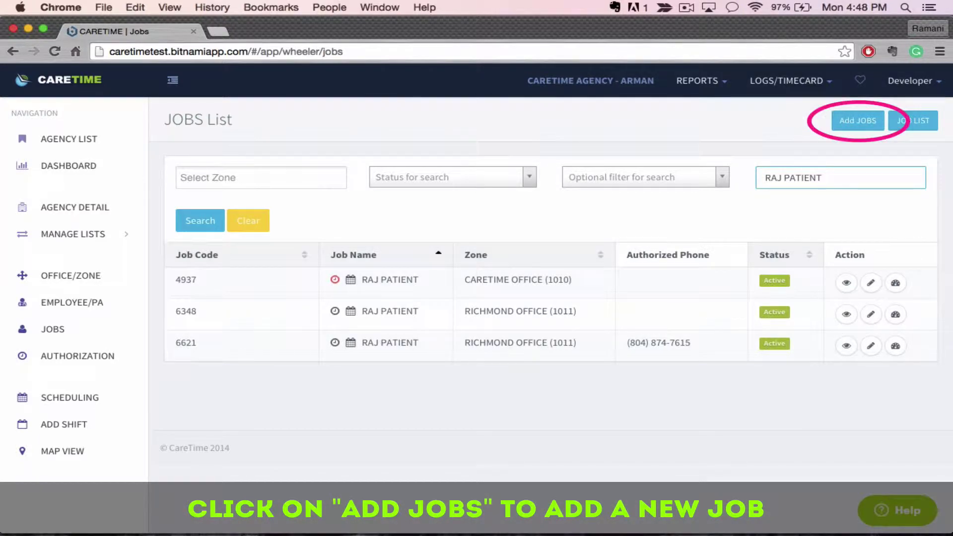
- Start a new job and enter 'RAJ PATIENT' as its Job Name, removing the stray symbols
click(857, 121)
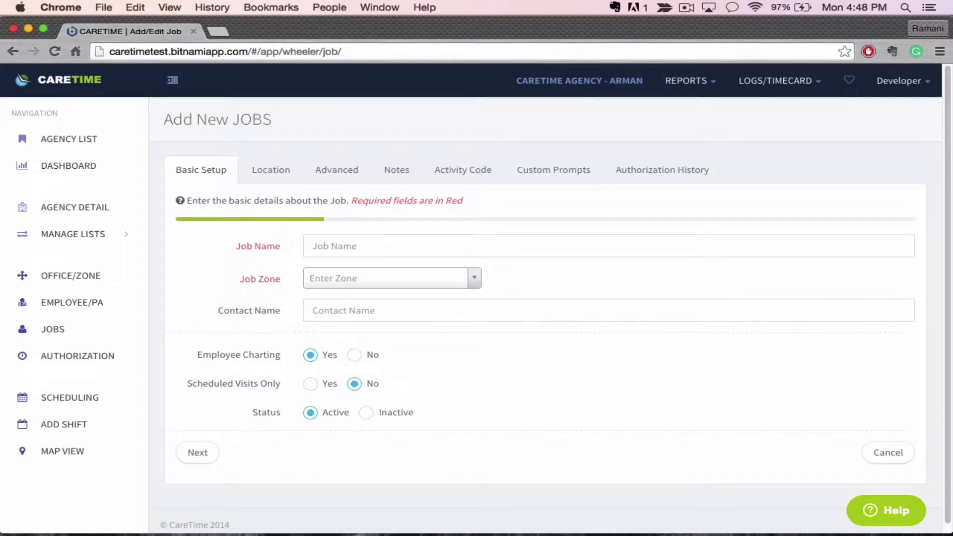
click(313, 246)
text(R)
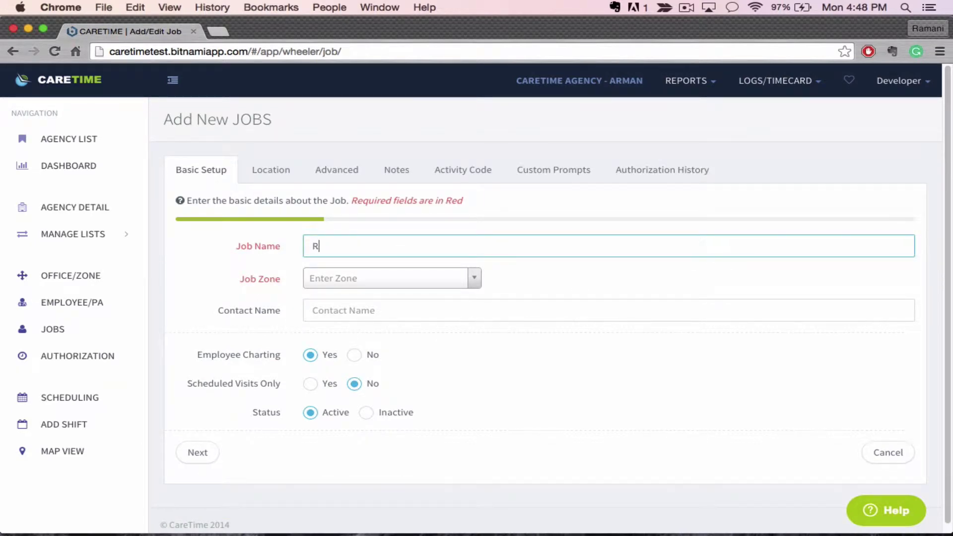
text(AJ PATIENT)
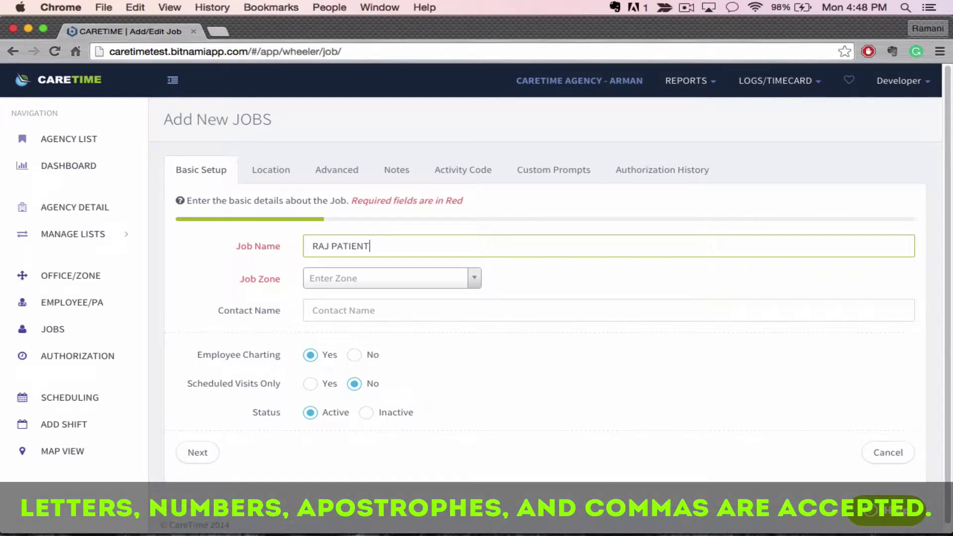
text(/;)
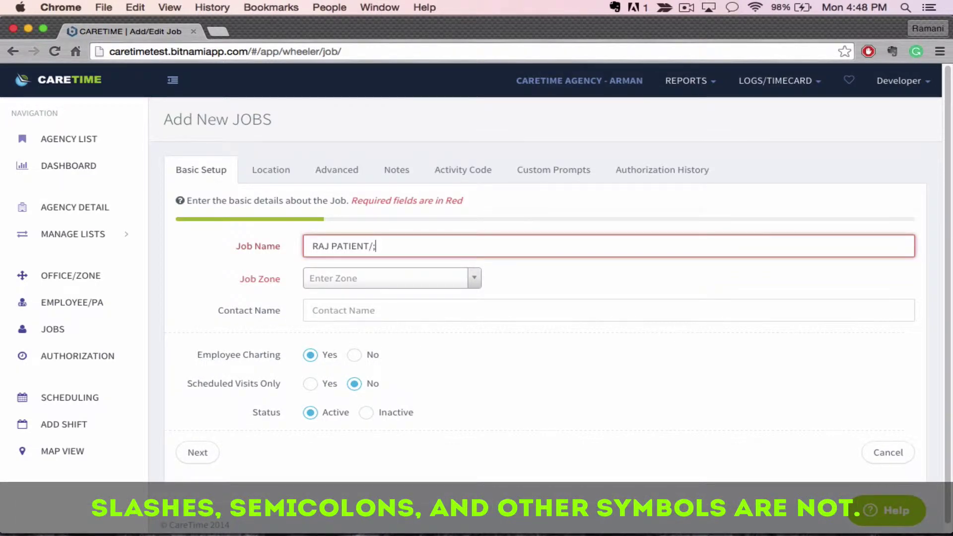
key(BackSpace)
key(BackSpace)
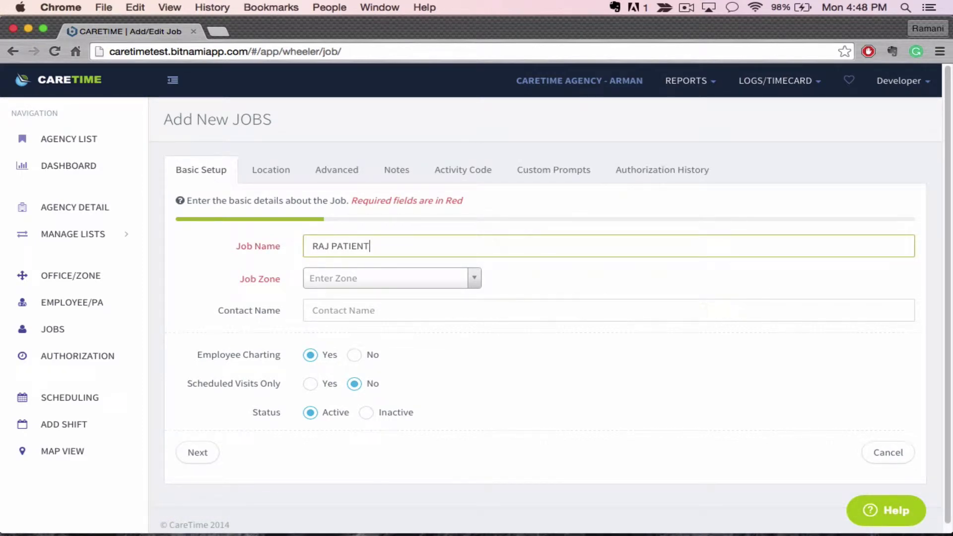
- Dismiss the duplicate-name warning and change the Job Name to 'RAM PATIENT'
key(Return)
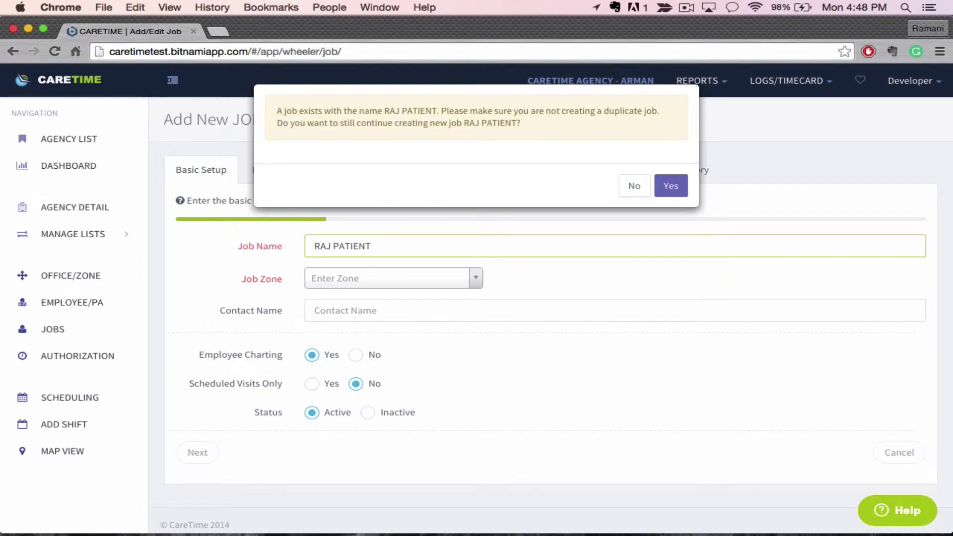
key(Escape)
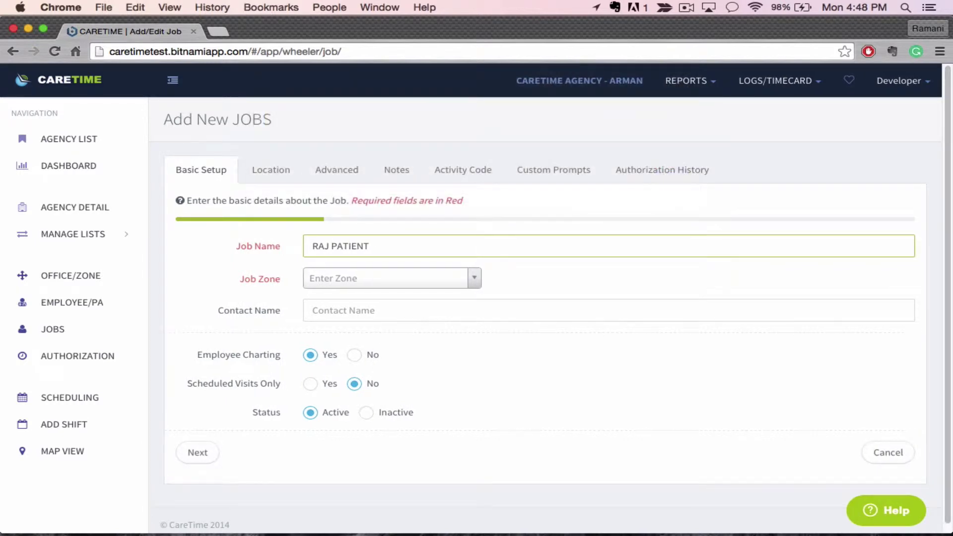
key(BackSpace)
text(M)
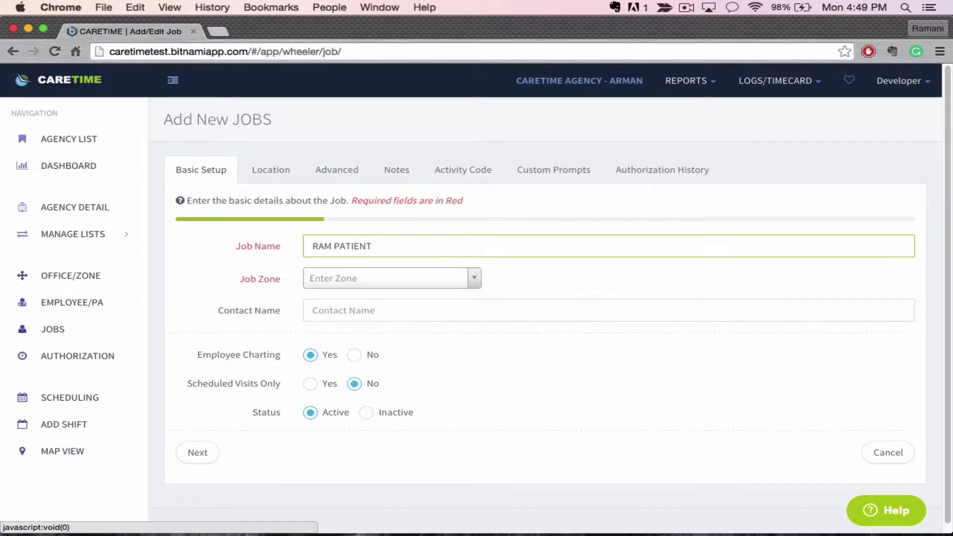
- Set the new job's Job Zone to RICHMOND OFFICE and continue to its Location details
click(387, 278)
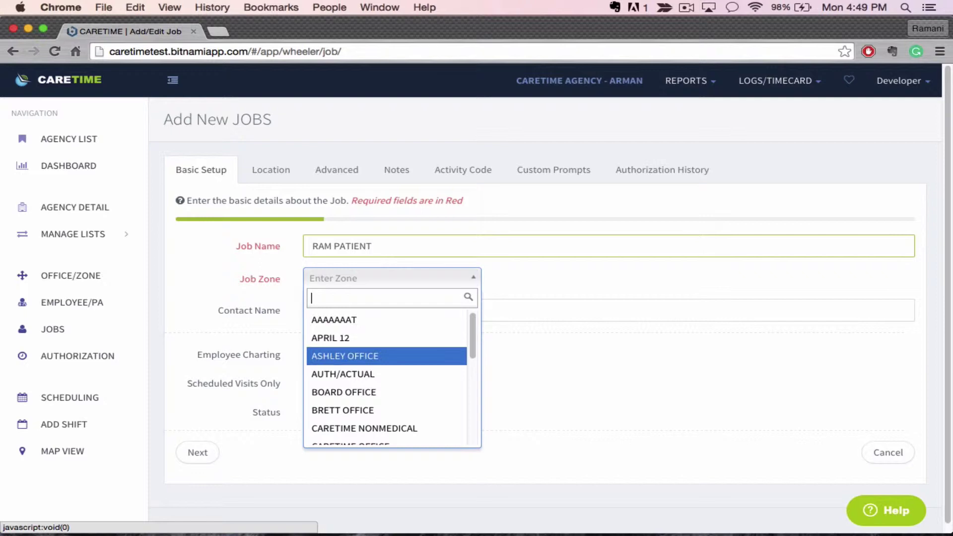
scroll(387, 394, down, 5)
scroll(387, 394, up, 5)
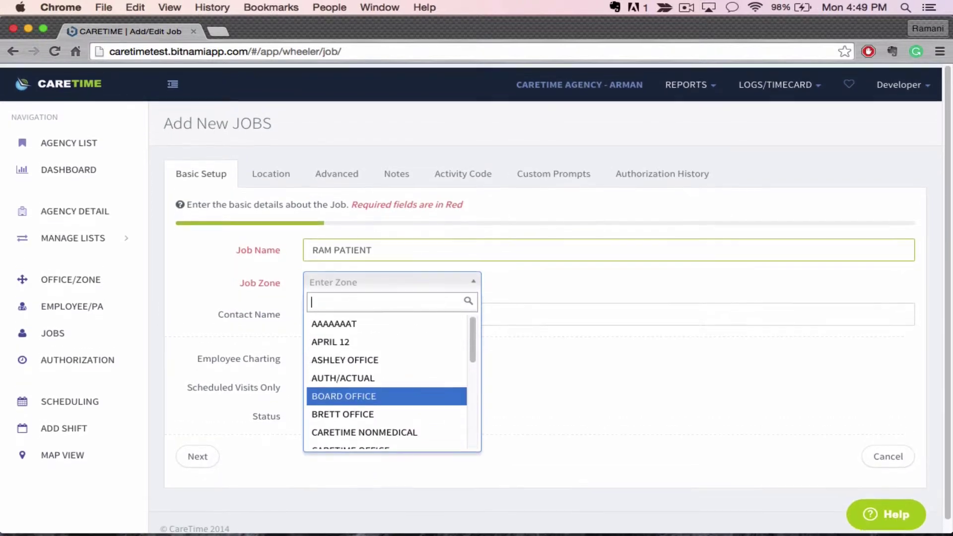
text(rich)
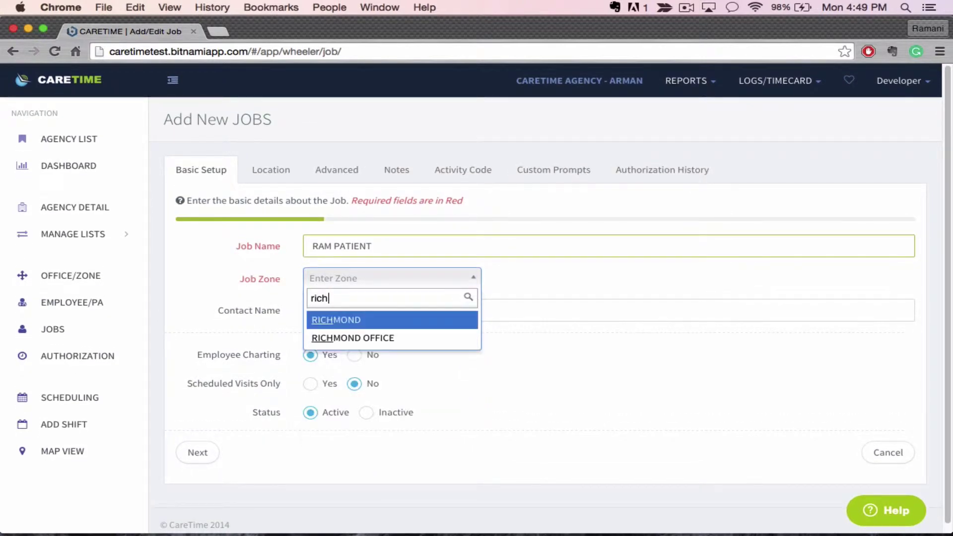
key(Down)
key(Return)
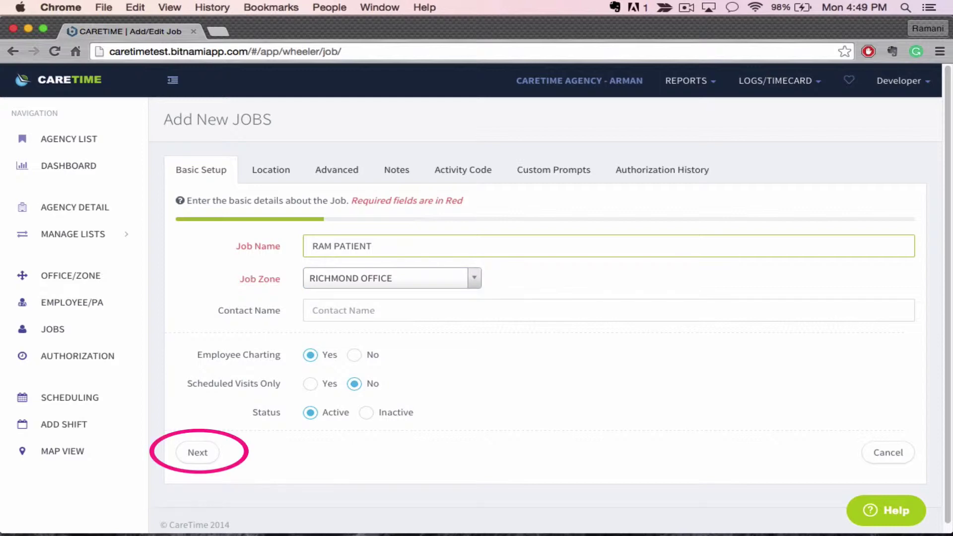
click(197, 452)
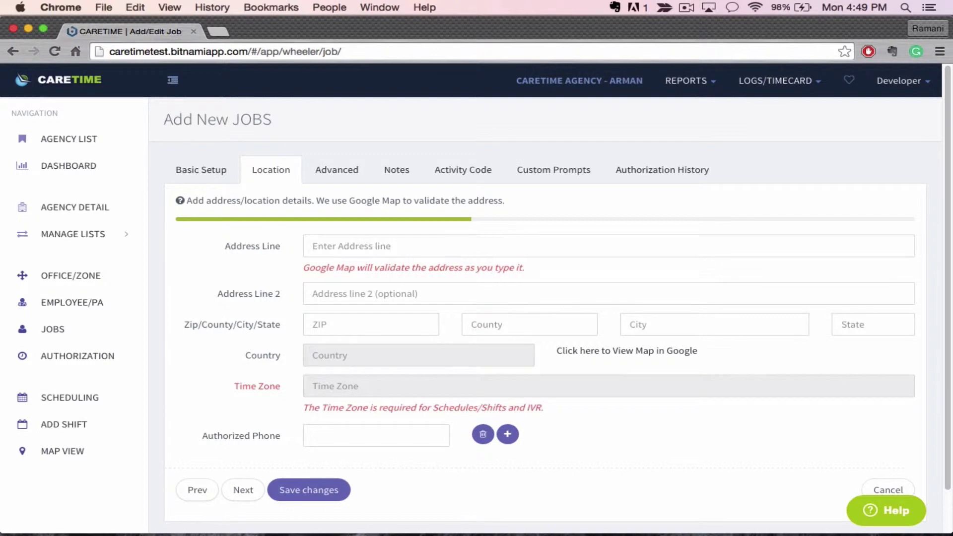
click(347, 246)
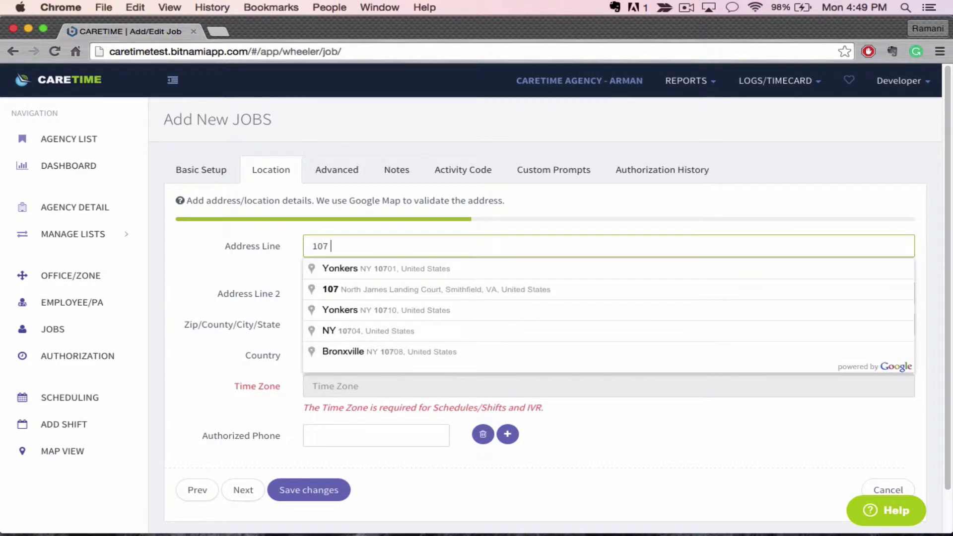
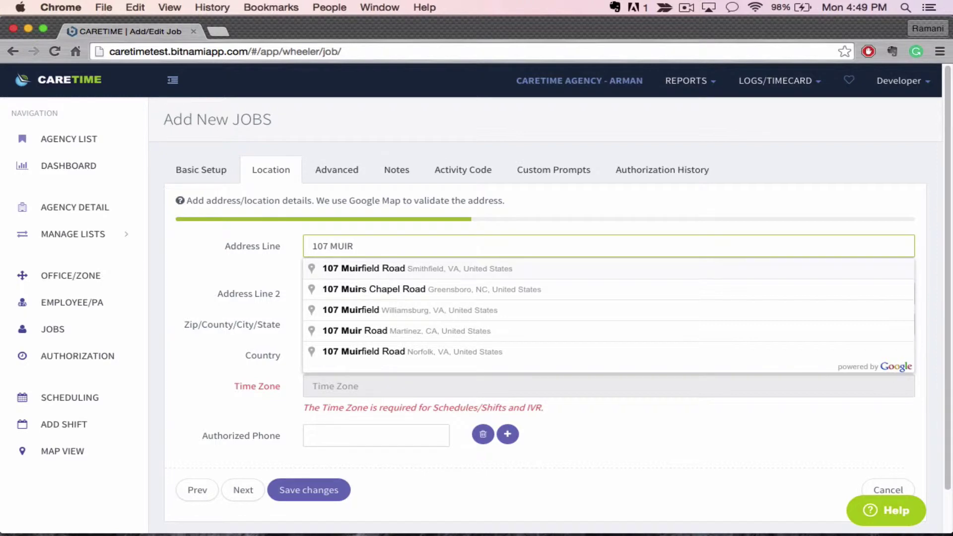
key(Down)
key(Return)
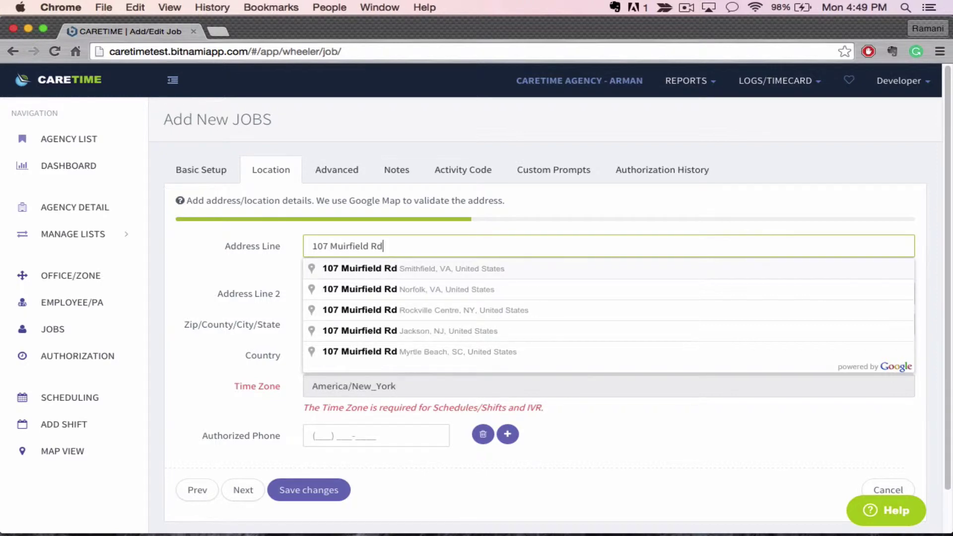
key(Return)
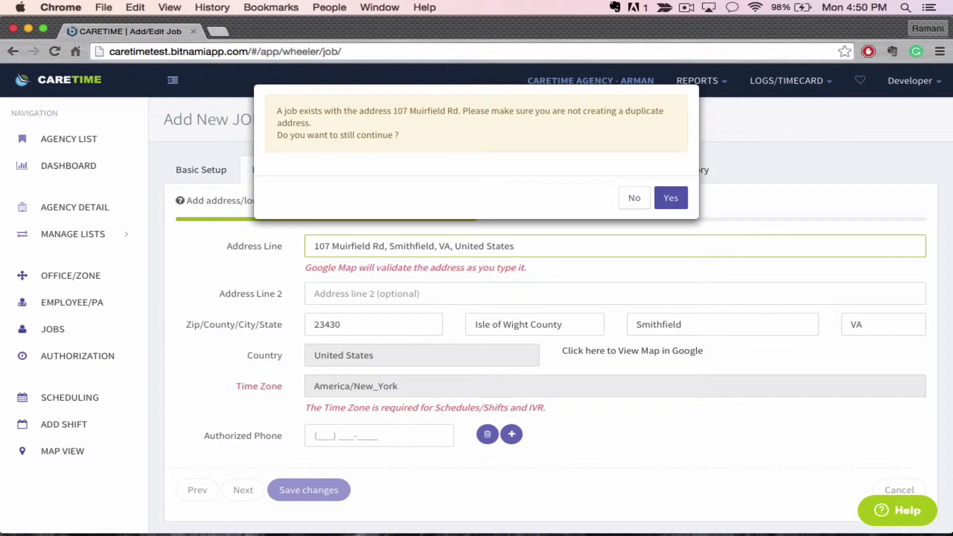
key(Return)
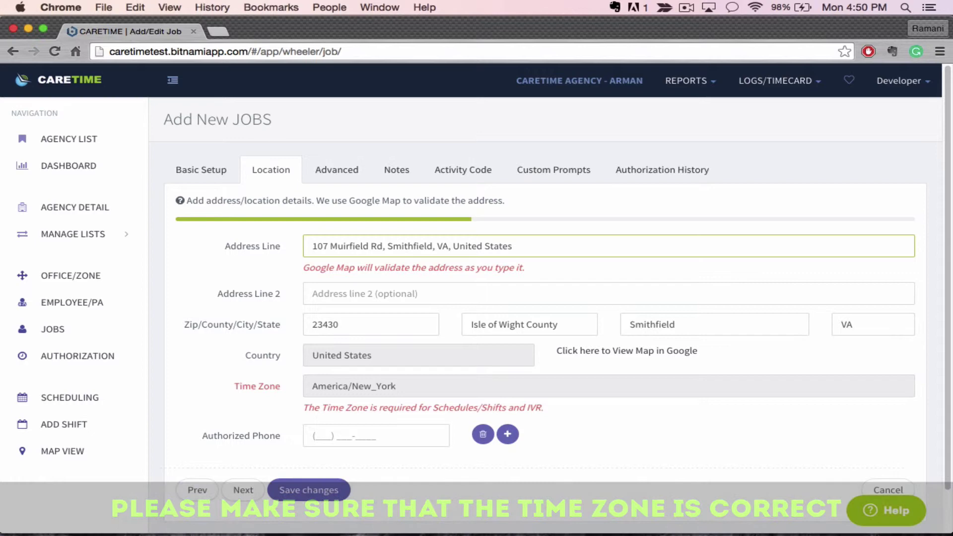
- Paste the authorized phone number into the job and save it
click(316, 436)
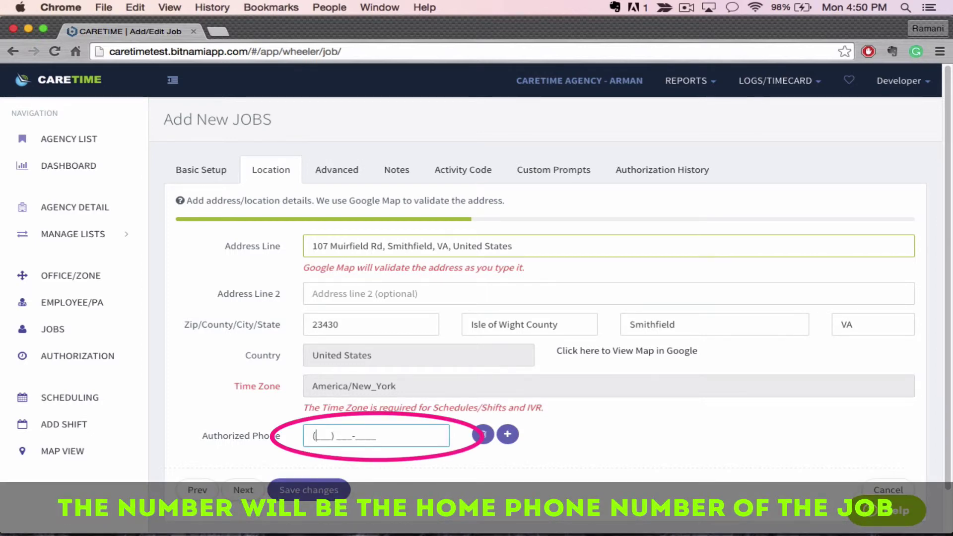
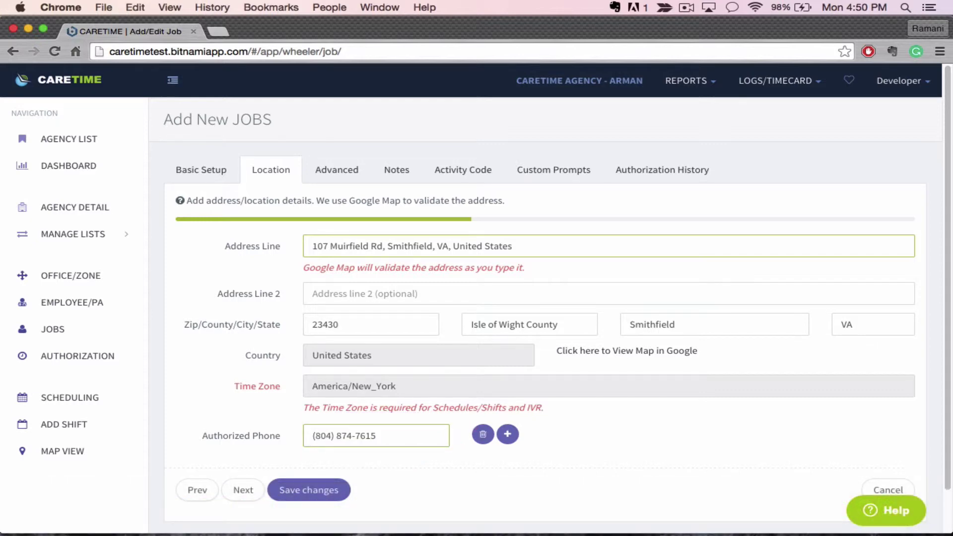
key(Return)
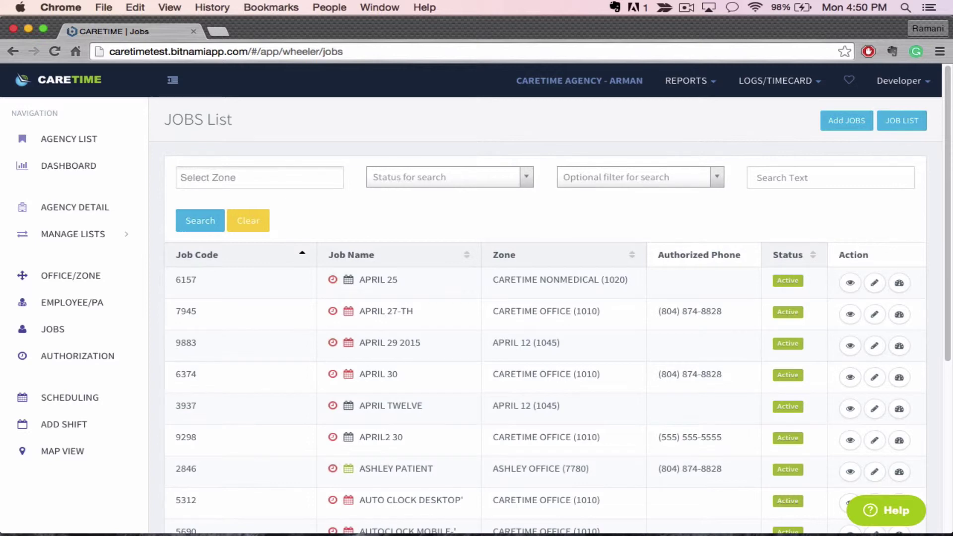
- Open the Job Detail view for the CARETIME UPDATED job
scroll(546, 298, down, 10)
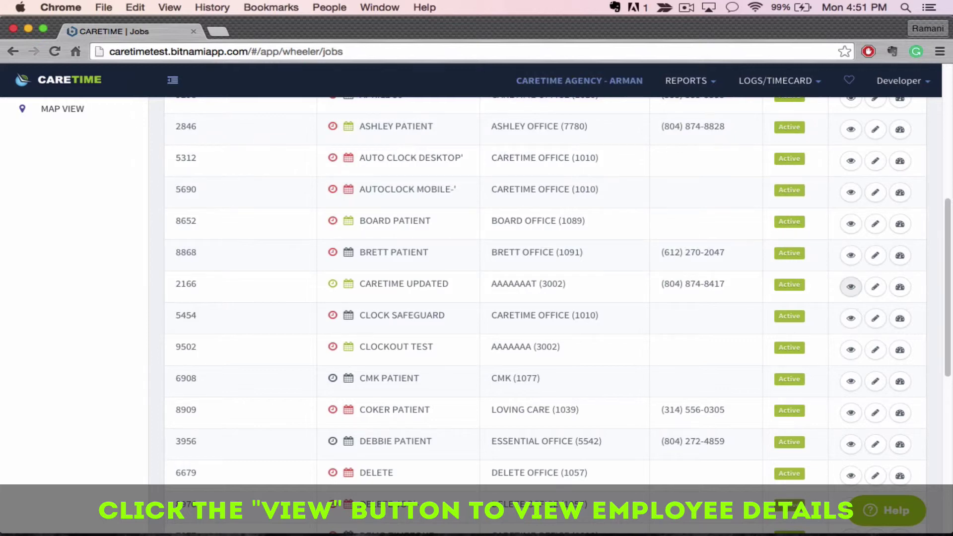
click(851, 286)
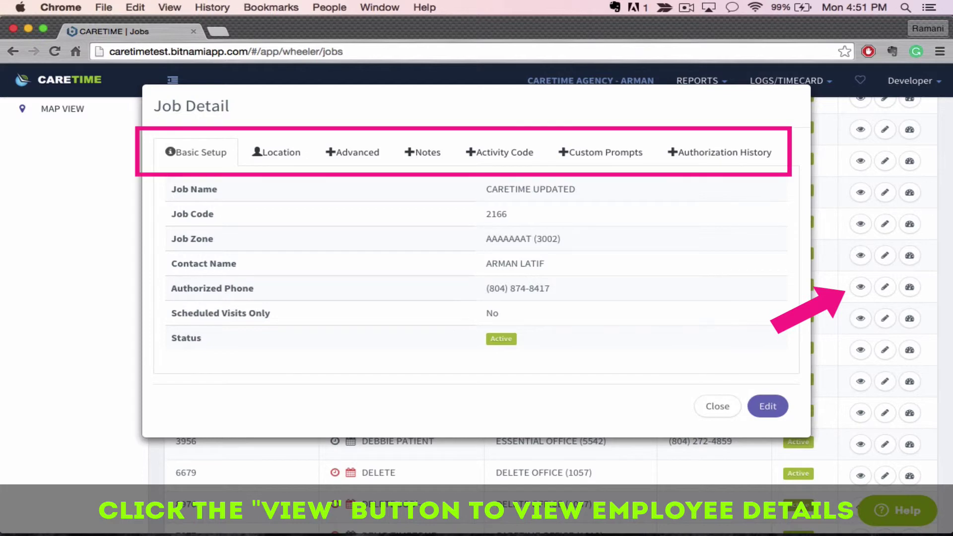
- Review the Location, Advanced, Notes, Activity Code, Custom Prompts and Authorization History tabs
click(276, 152)
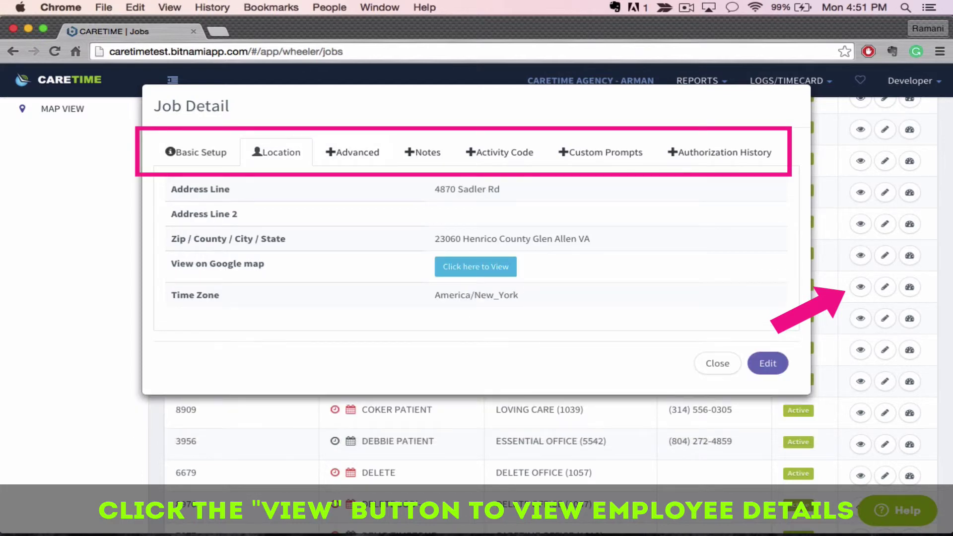
click(352, 152)
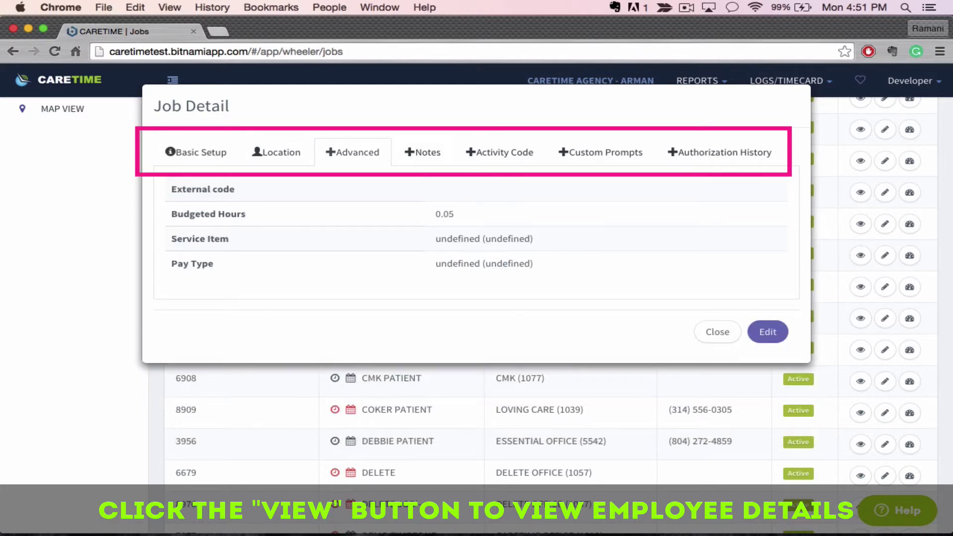
click(422, 152)
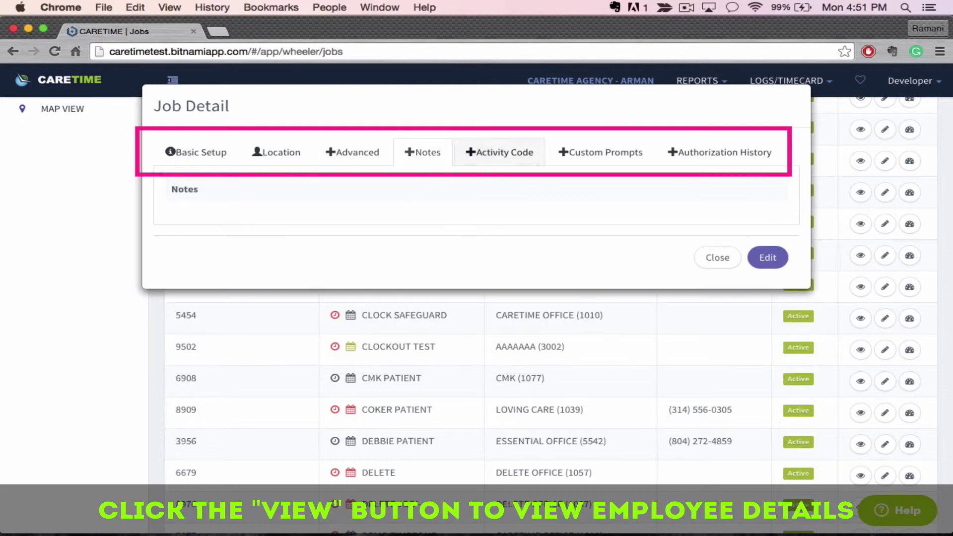
click(499, 152)
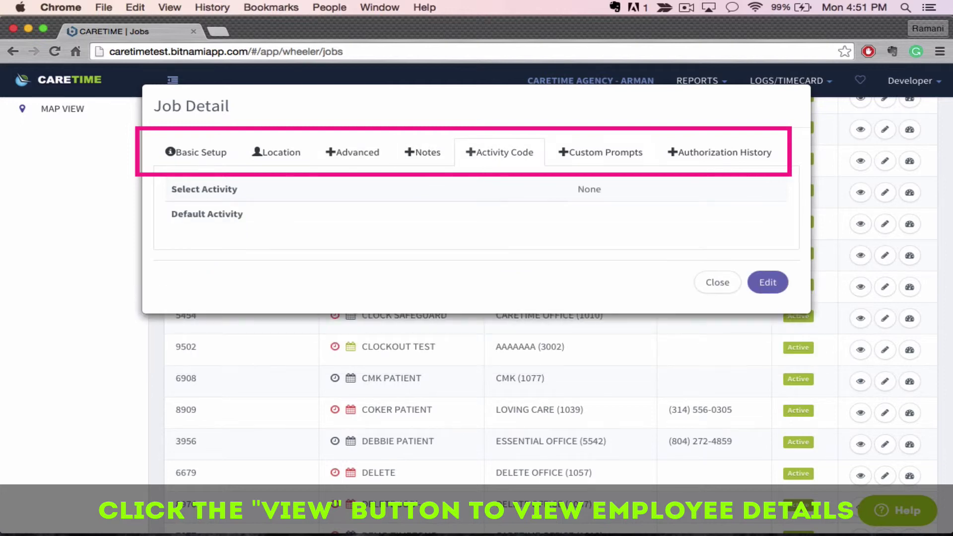
click(600, 152)
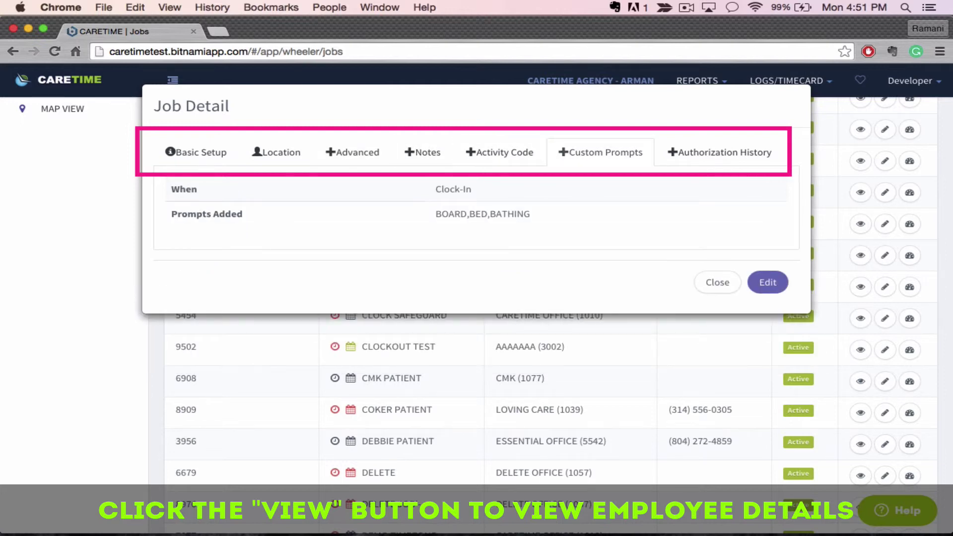
click(719, 152)
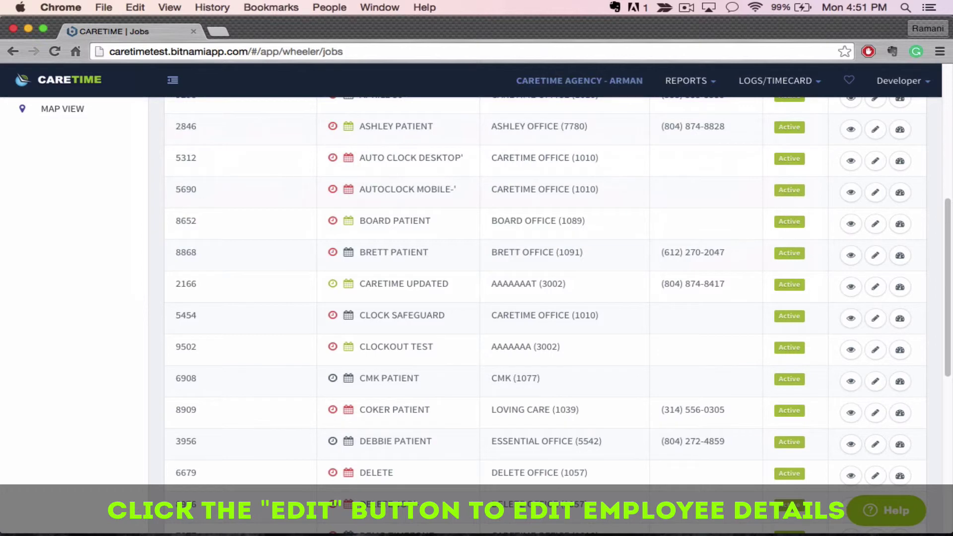
- Open the BRETT PATIENT job in the Update JOBS form
click(875, 255)
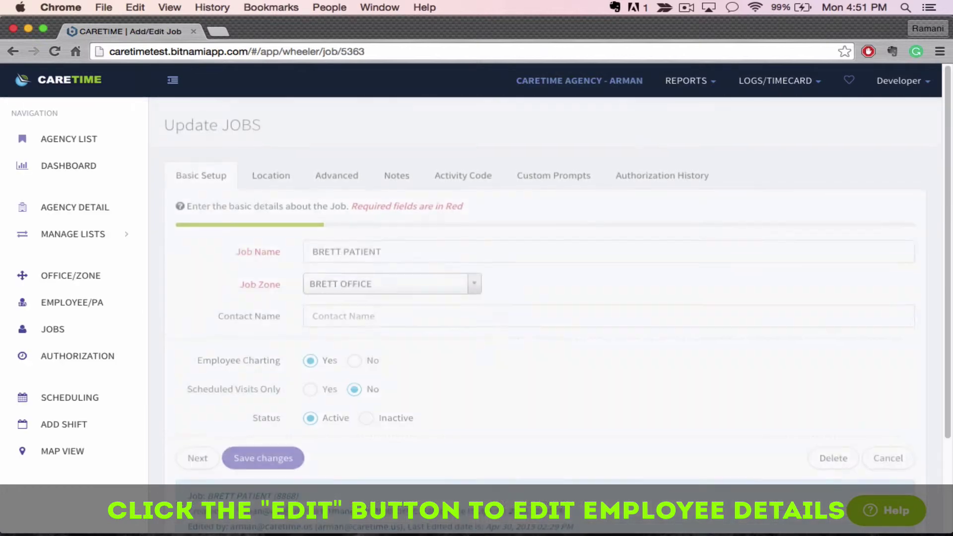
scroll(546, 297, down, 2)
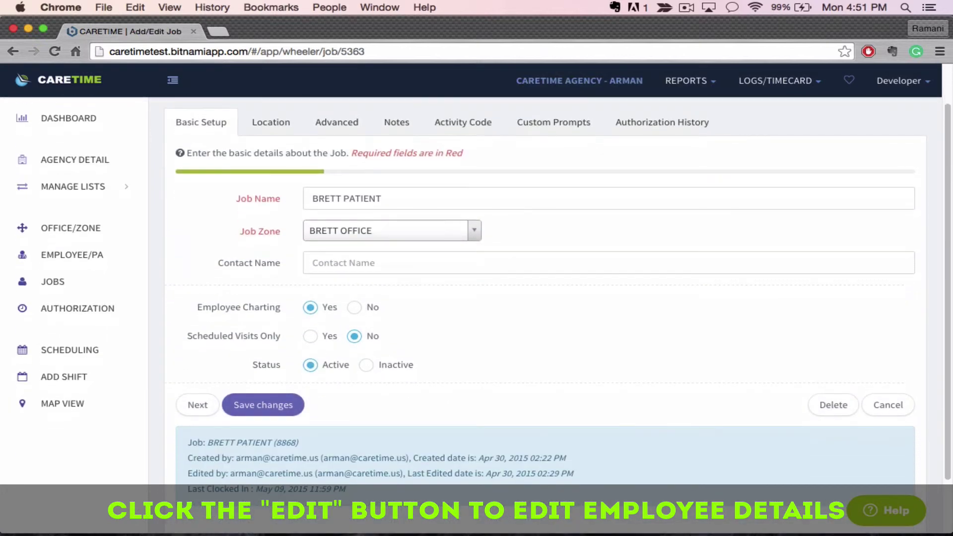
scroll(546, 297, up, 1)
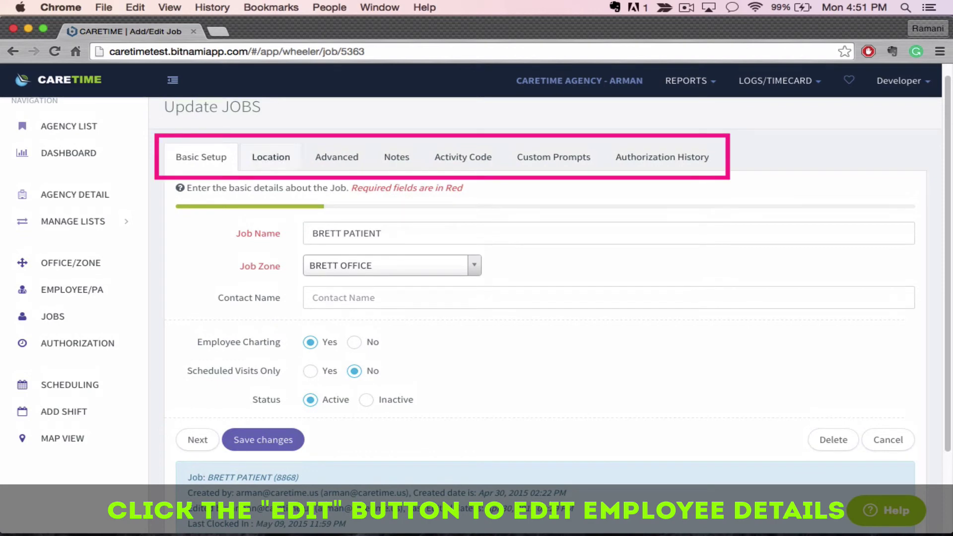
- Go through its Location, Advanced, Notes, Activity Code, Custom Prompts and Authorization History sections
click(270, 157)
click(337, 157)
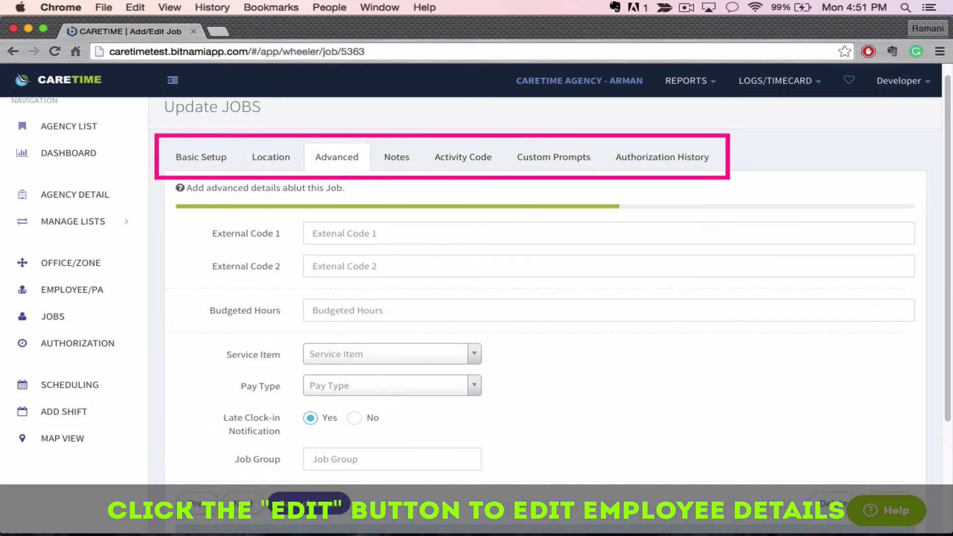
click(397, 157)
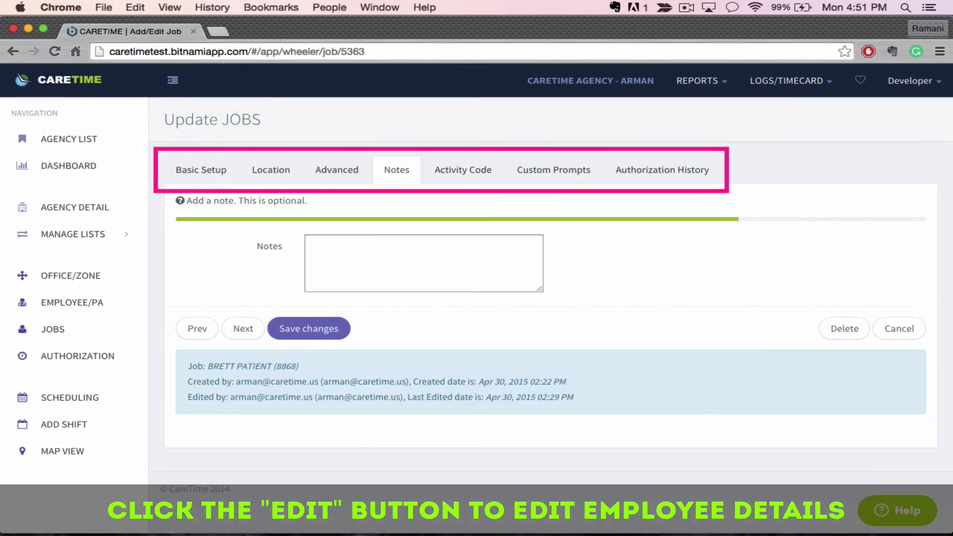
click(463, 169)
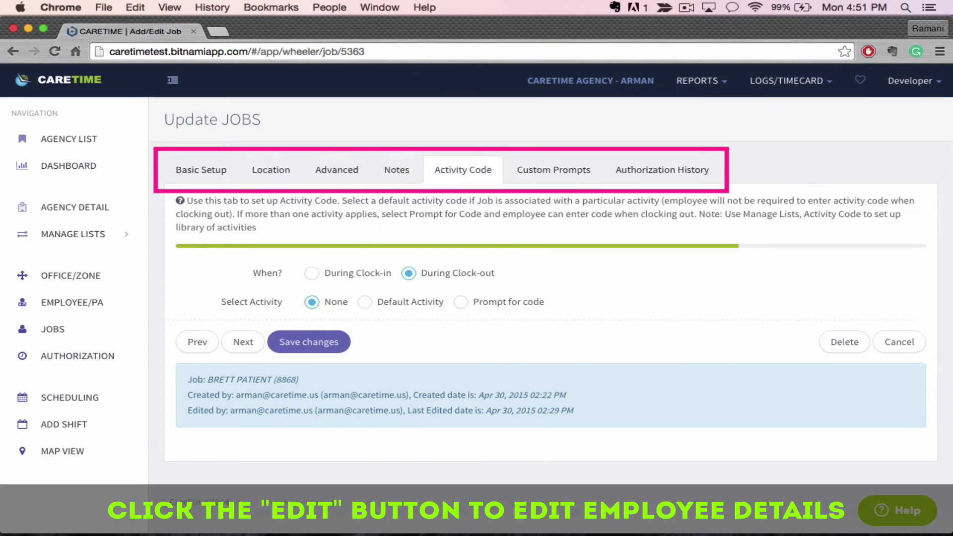
click(553, 170)
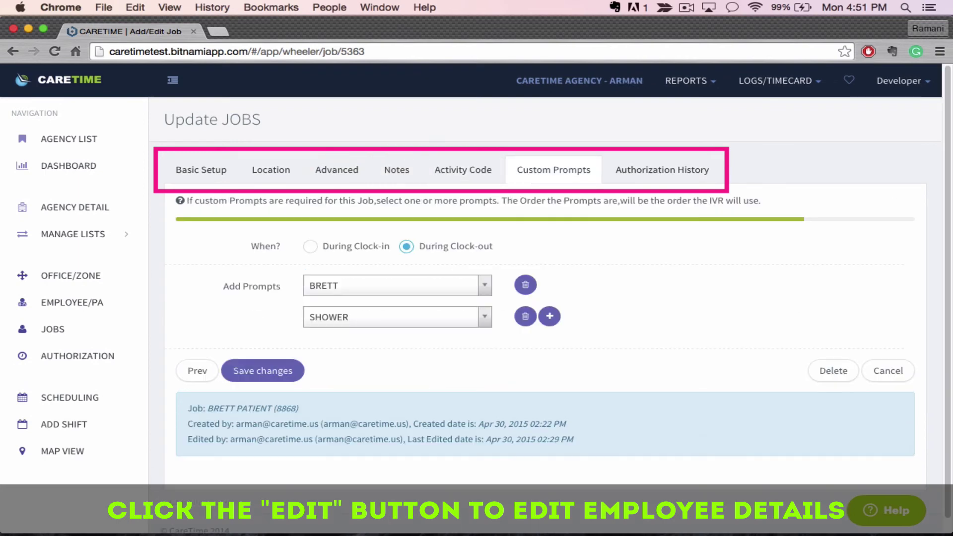
click(662, 169)
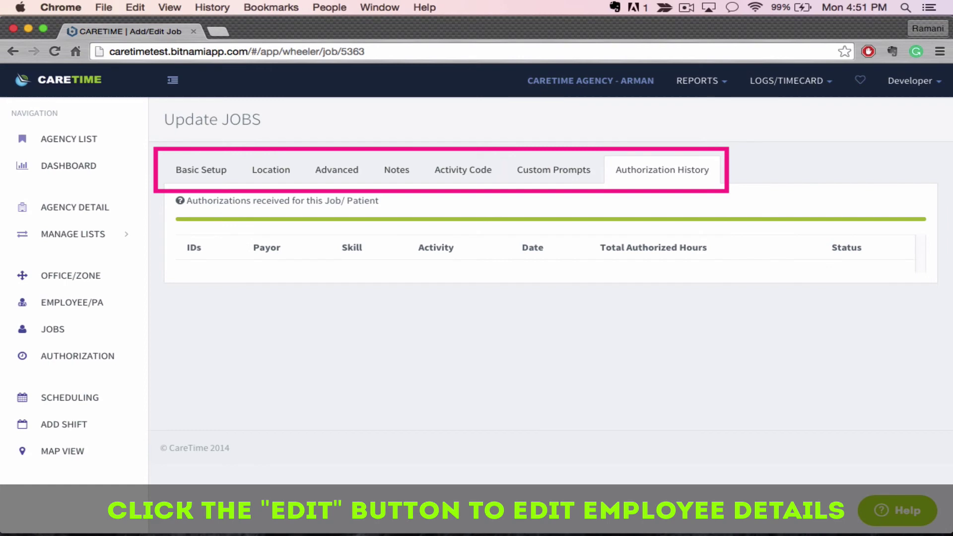
- Switch to the Main Dashboard from the sidebar
click(68, 165)
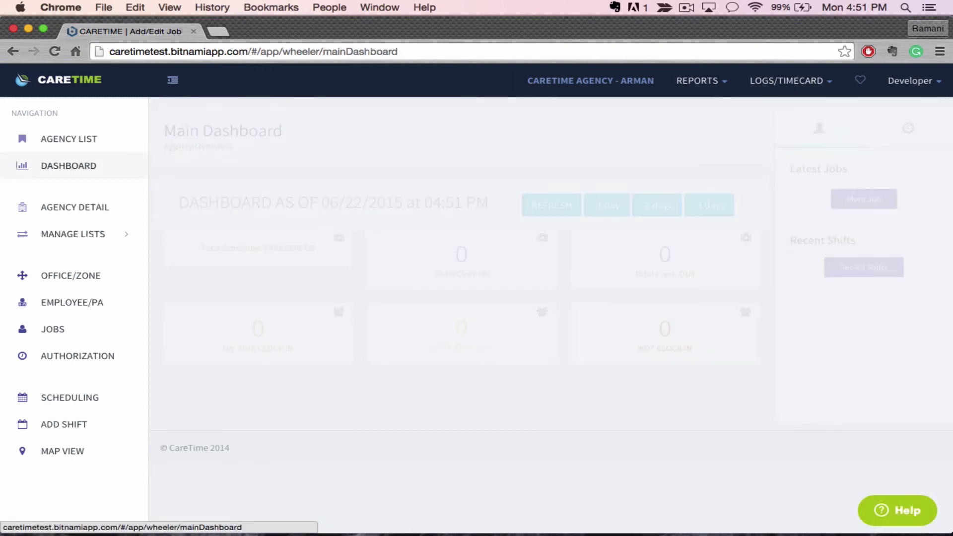